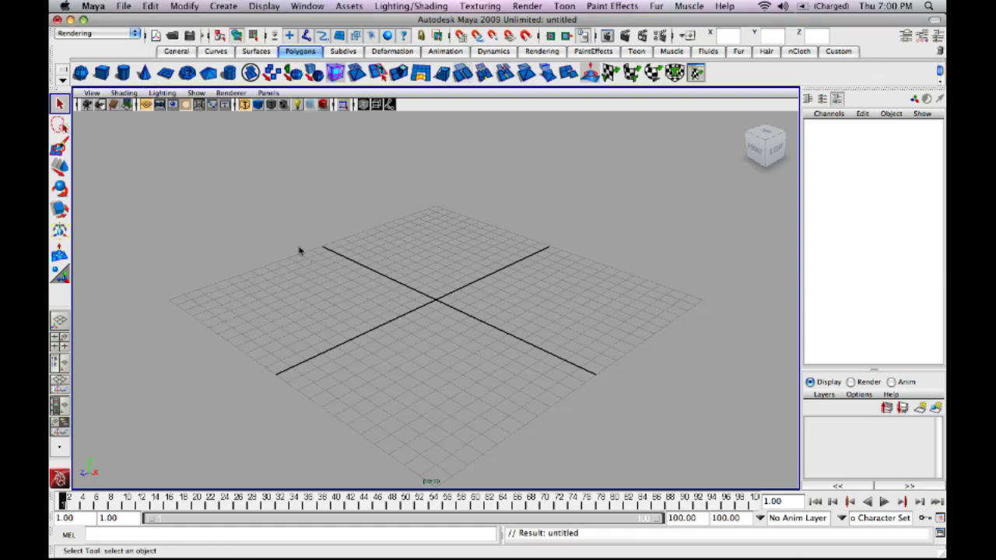
Step: Create a polygon sphere at the grid origin from the Polygons shelf
{"action": "left_click", "coordinate": [80, 72]}
Step: Reselect the sphere and slide it along its Z axis with the Move tool
{"action": "left_click", "coordinate": [389, 306]}
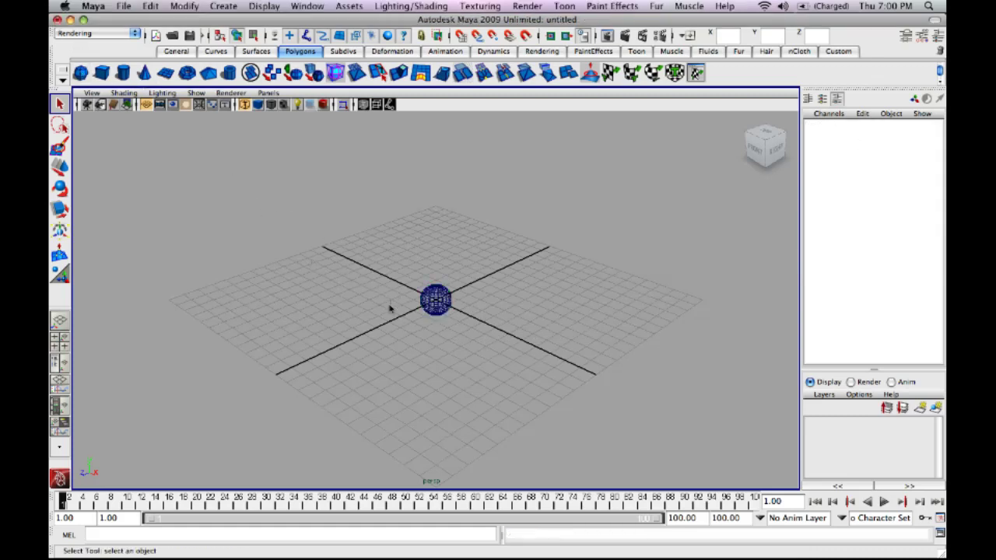
{"action": "left_click", "coordinate": [436, 306]}
{"action": "key", "text": "w"}
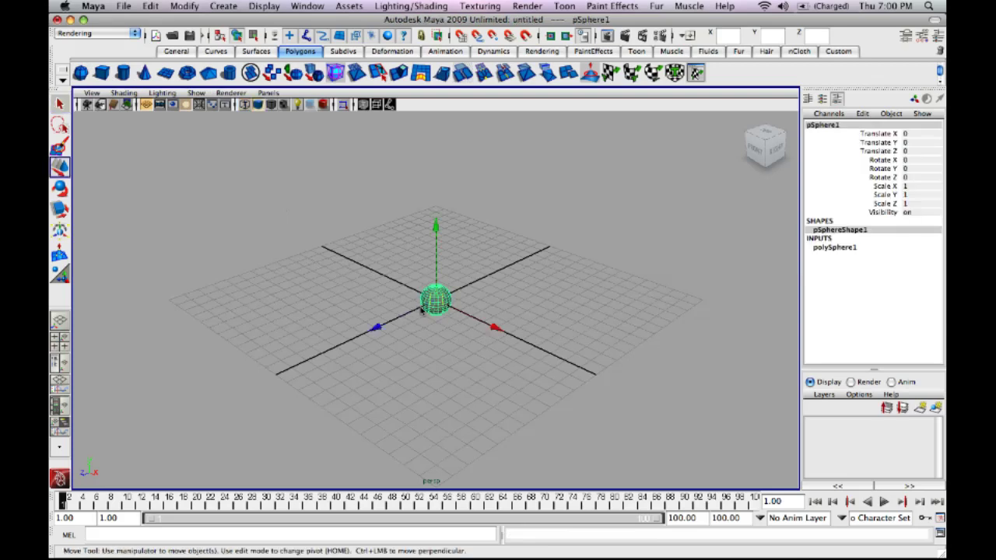
{"action": "left_click_drag", "start_coordinate": [376, 329], "coordinate": [286, 367]}
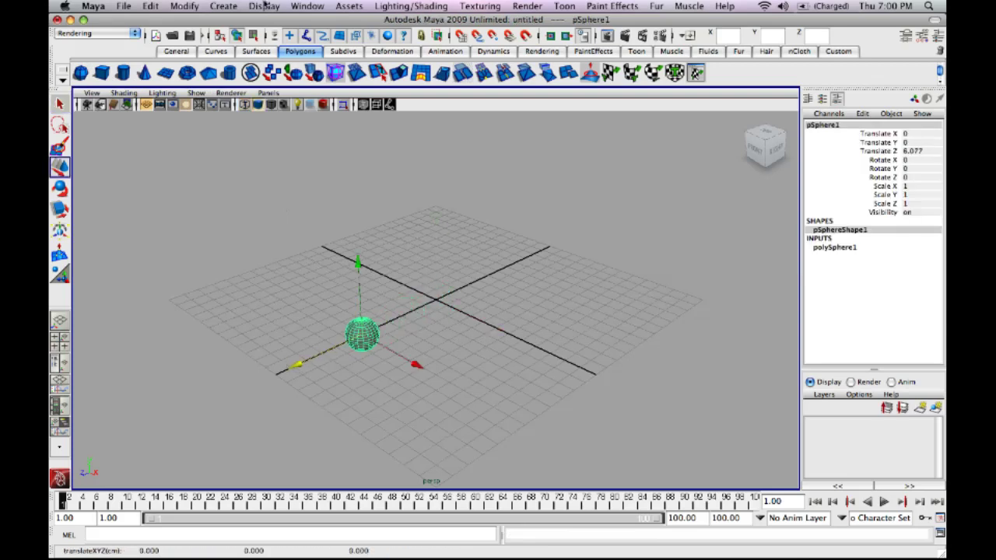
Step: Create a camera and move it back along Z toward the viewer
{"action": "left_click", "coordinate": [223, 6]}
{"action": "mouse_move", "coordinate": [347, 77]}
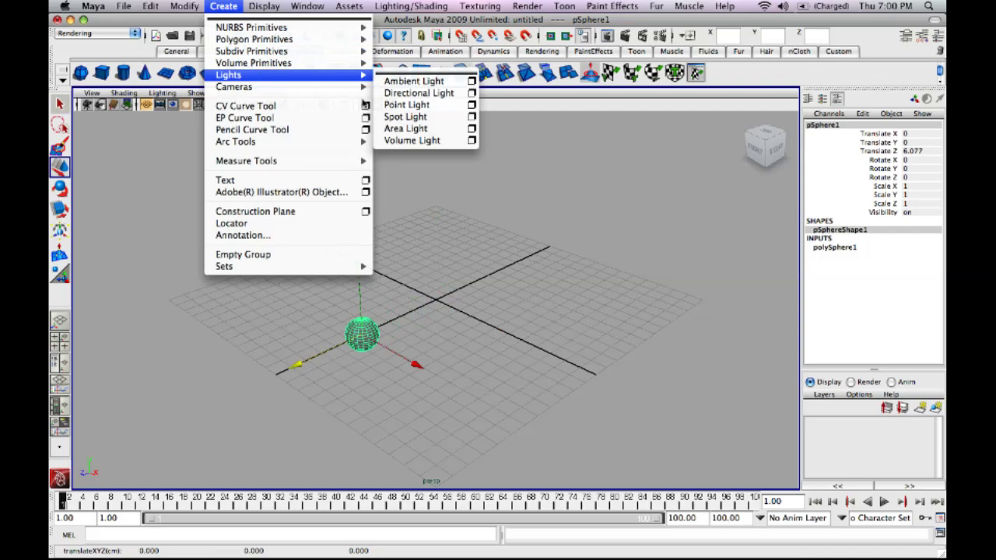
{"action": "left_click", "coordinate": [401, 86]}
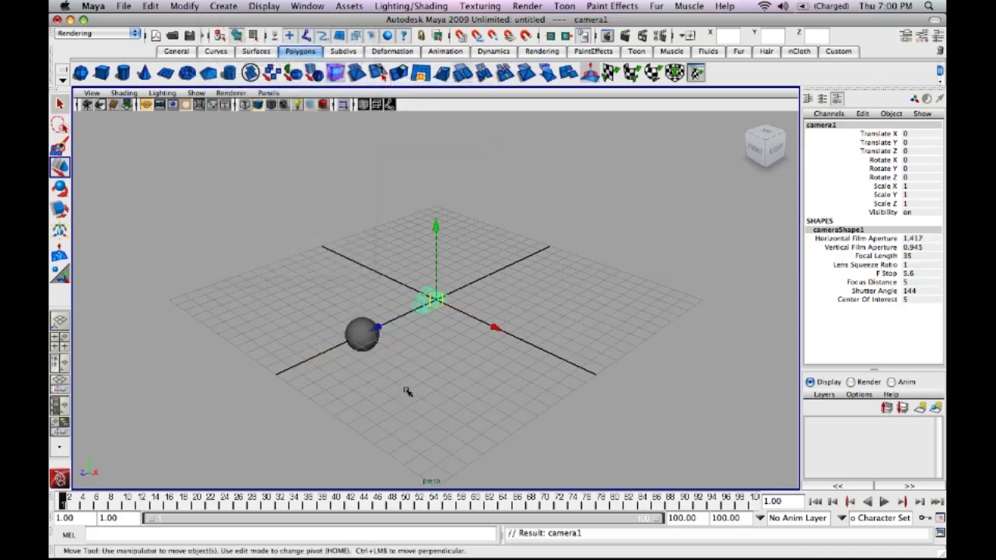
{"action": "left_click_drag", "start_coordinate": [383, 325], "coordinate": [240, 388]}
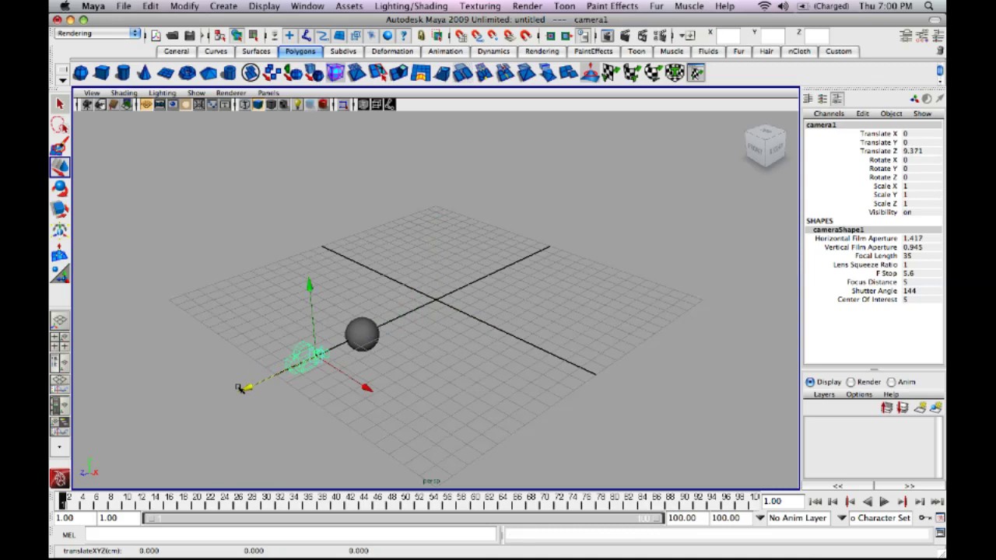
Step: Keyframe the sphere at Z 6.865 on frame 1 and Z -7.506 on frame 100, then return to frame 1
{"action": "left_click", "coordinate": [365, 342]}
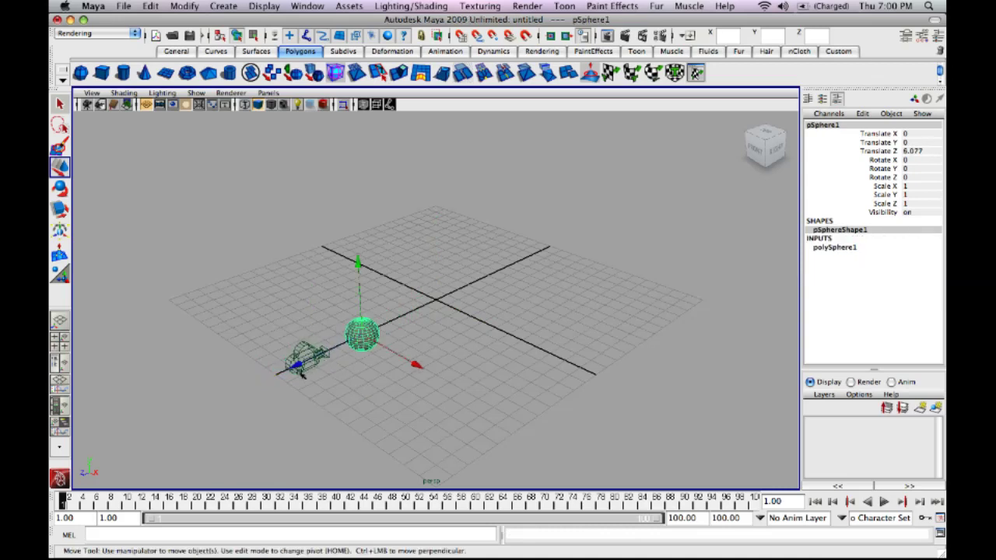
{"action": "left_click_drag", "start_coordinate": [301, 374], "coordinate": [290, 380]}
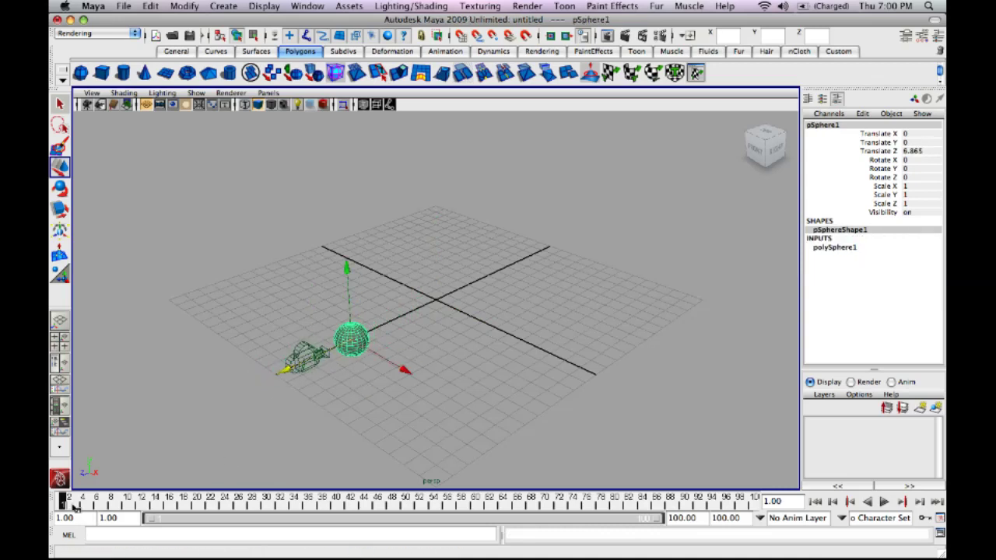
{"action": "key", "text": "s"}
{"action": "left_click_drag", "start_coordinate": [65, 502], "coordinate": [753, 502]}
{"action": "mouse_move", "coordinate": [295, 362]}
{"action": "left_mouse_down"}
{"action": "mouse_move", "coordinate": [518, 285]}
{"action": "mouse_move", "coordinate": [477, 303]}
{"action": "left_mouse_up"}
{"action": "key", "text": "s"}
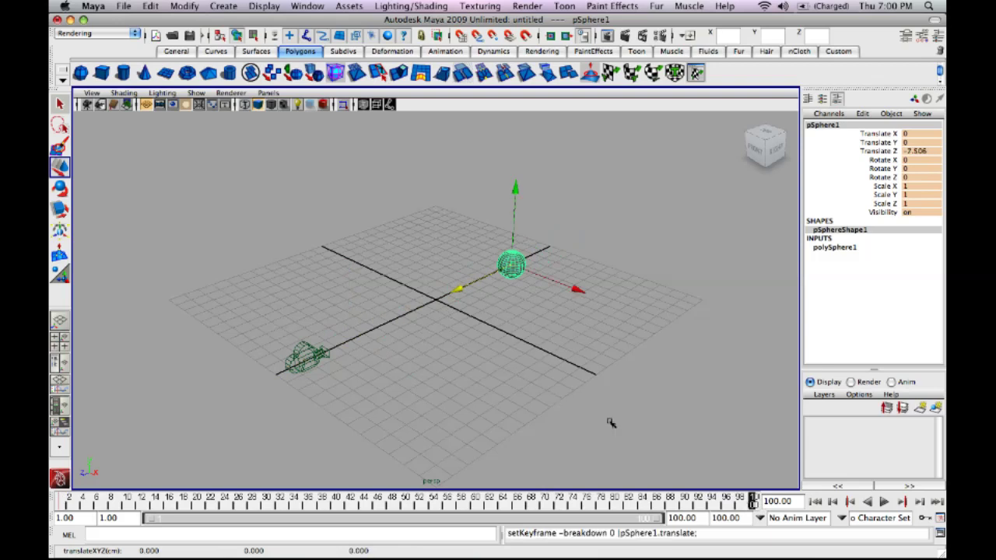
{"action": "left_click_drag", "start_coordinate": [247, 502], "coordinate": [62, 501]}
{"action": "left_click", "coordinate": [297, 350]}
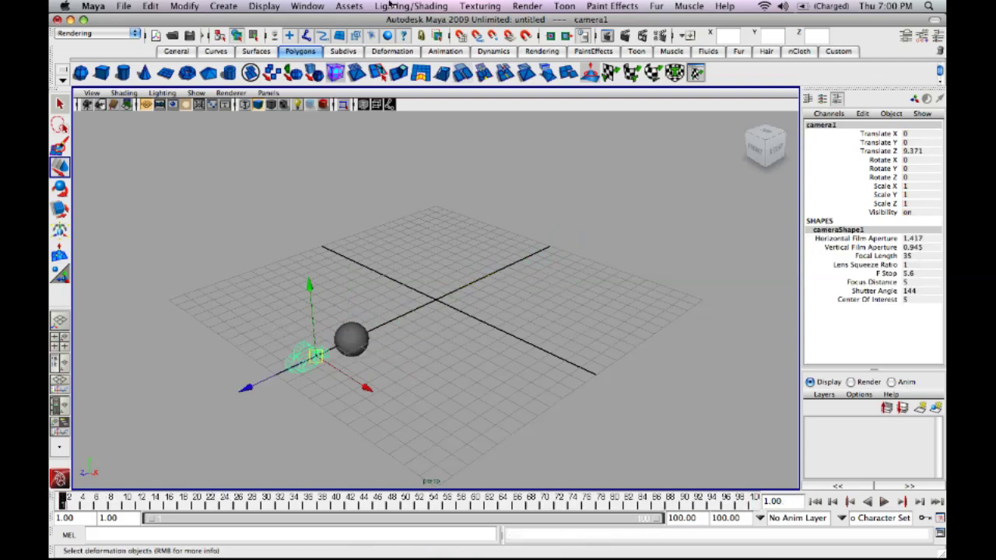
{"action": "left_click", "coordinate": [267, 93]}
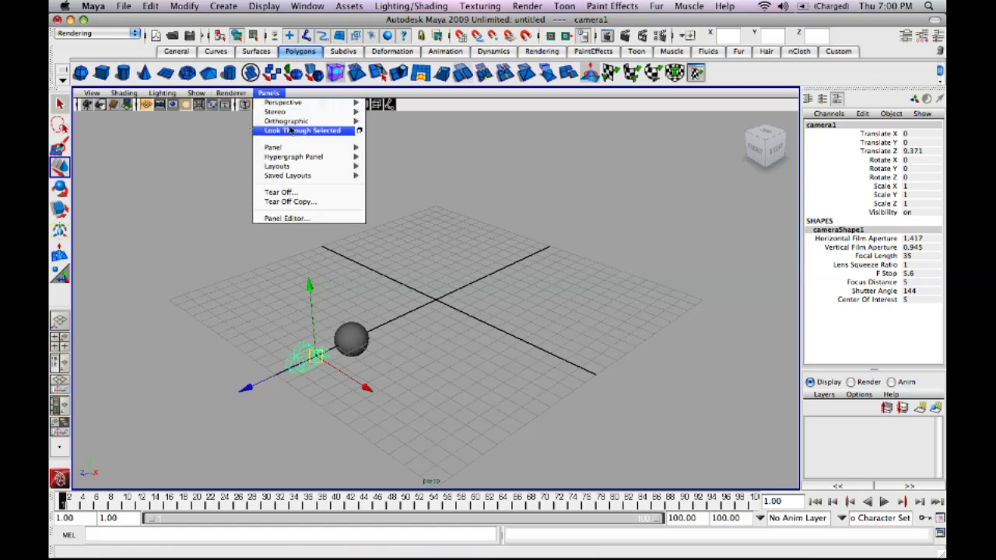
{"action": "left_click", "coordinate": [292, 130]}
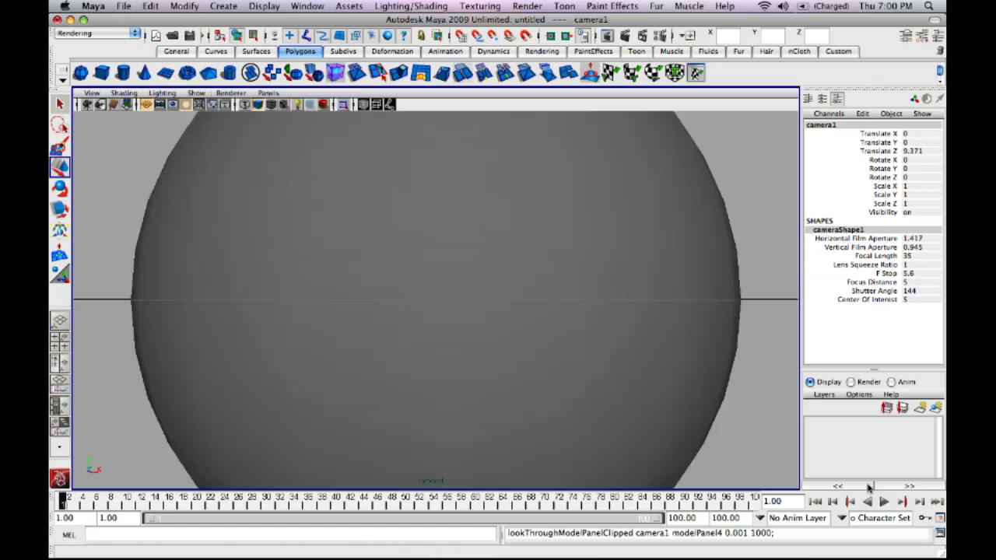
{"action": "left_click", "coordinate": [884, 501]}
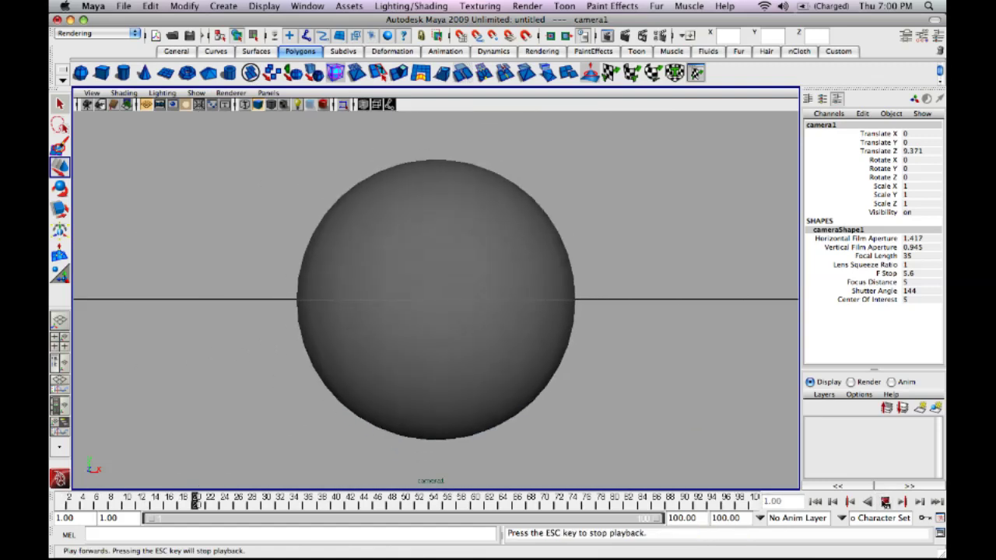
{"action": "left_click", "coordinate": [883, 502]}
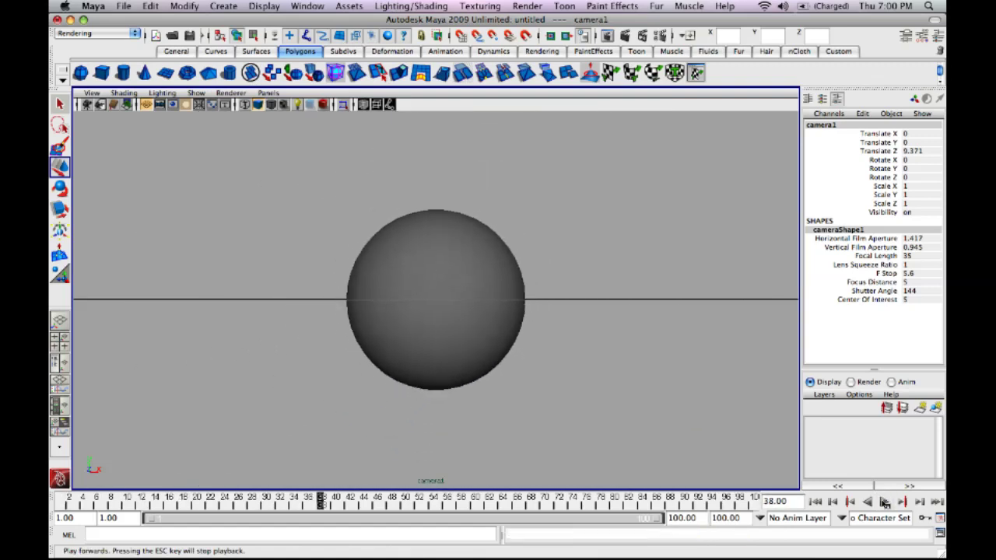
{"action": "left_click", "coordinate": [59, 324]}
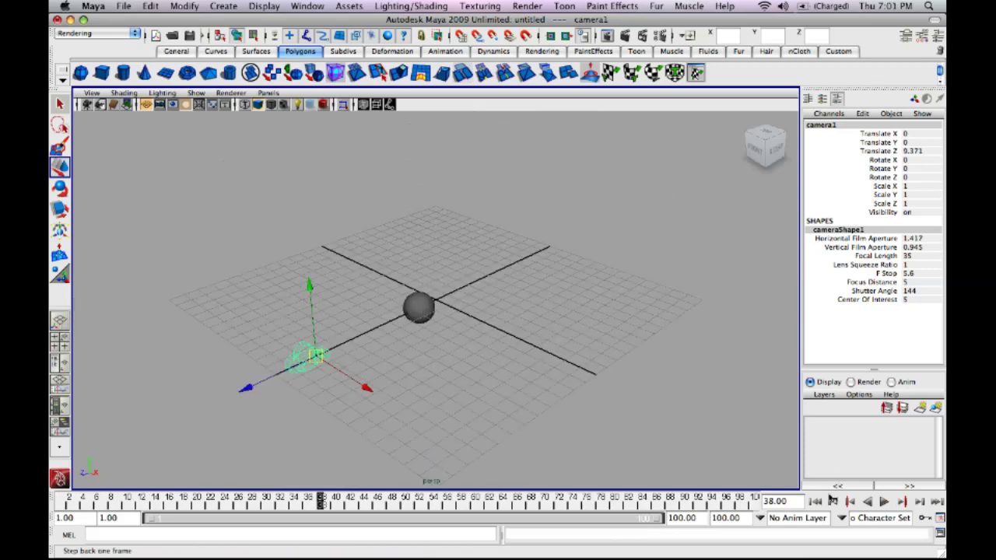
{"action": "left_click", "coordinate": [815, 501]}
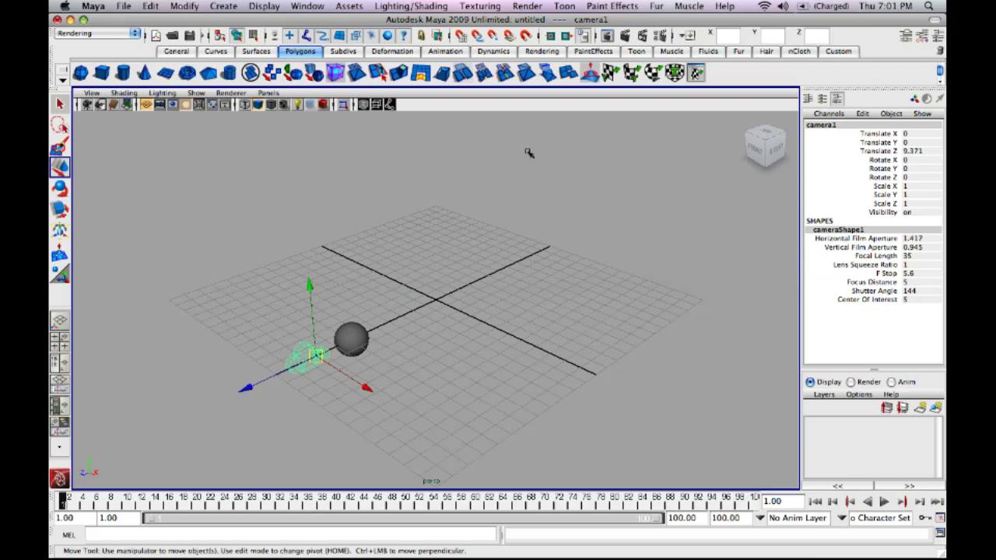
Step: In Render Settings, set the image format to QuickTime Movie (mov)
{"action": "left_click", "coordinate": [661, 37]}
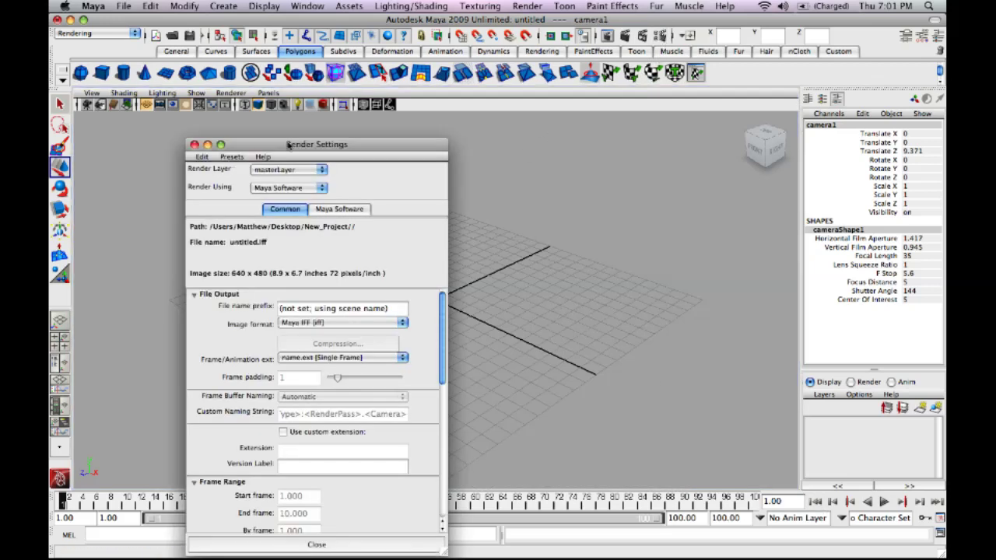
{"action": "left_click_drag", "start_coordinate": [288, 146], "coordinate": [447, 36]}
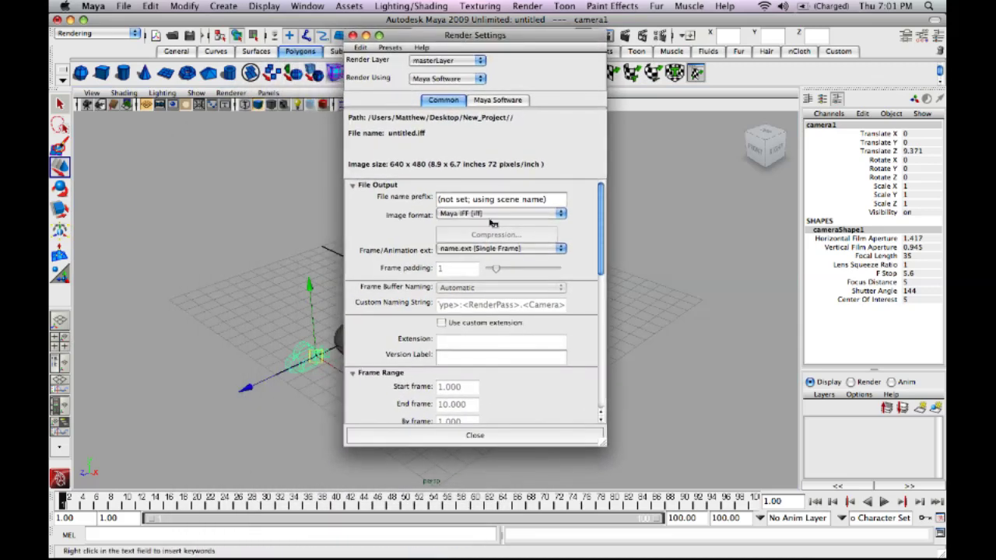
{"action": "left_click", "coordinate": [495, 215]}
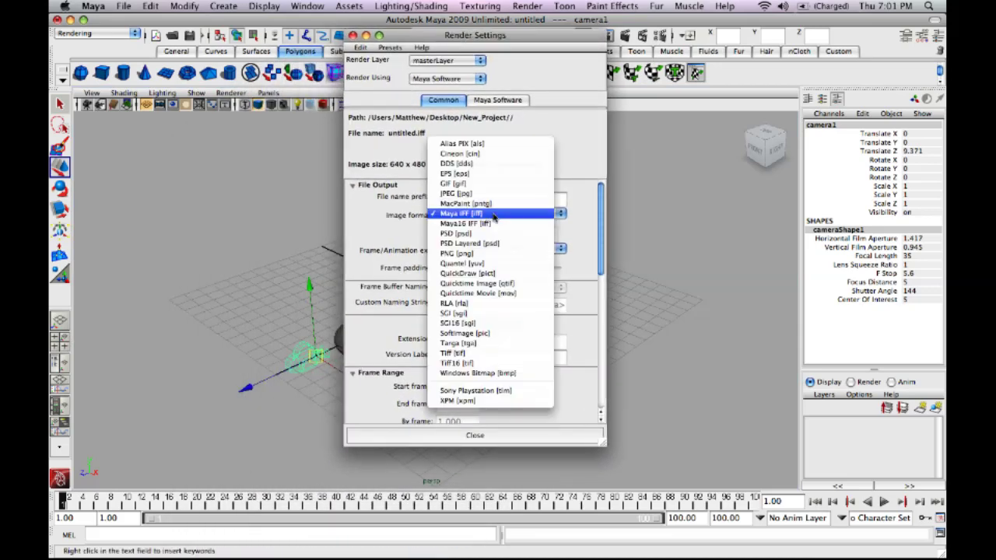
{"action": "left_click", "coordinate": [491, 293]}
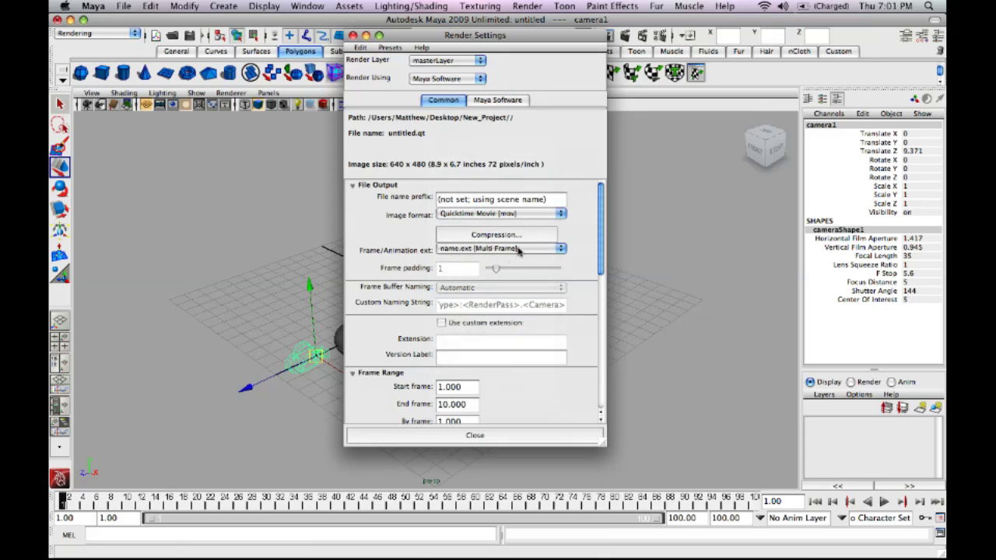
{"action": "scroll", "coordinate": [518, 251], "scroll_direction": "down", "scroll_amount": 3}
{"action": "scroll", "coordinate": [518, 251], "scroll_direction": "down", "scroll_amount": 10}
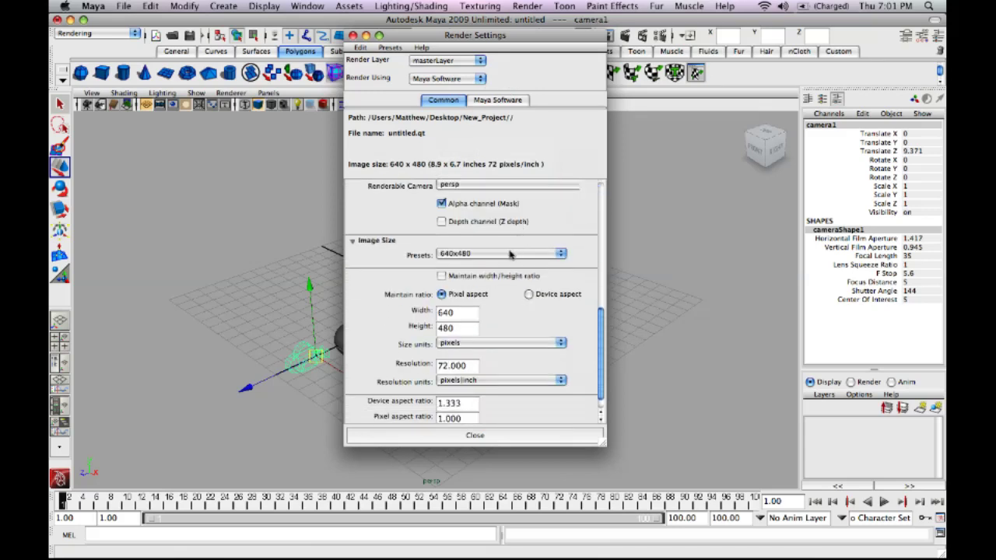
Step: Keep the Image Size preset at 640x480
{"action": "left_click", "coordinate": [510, 253]}
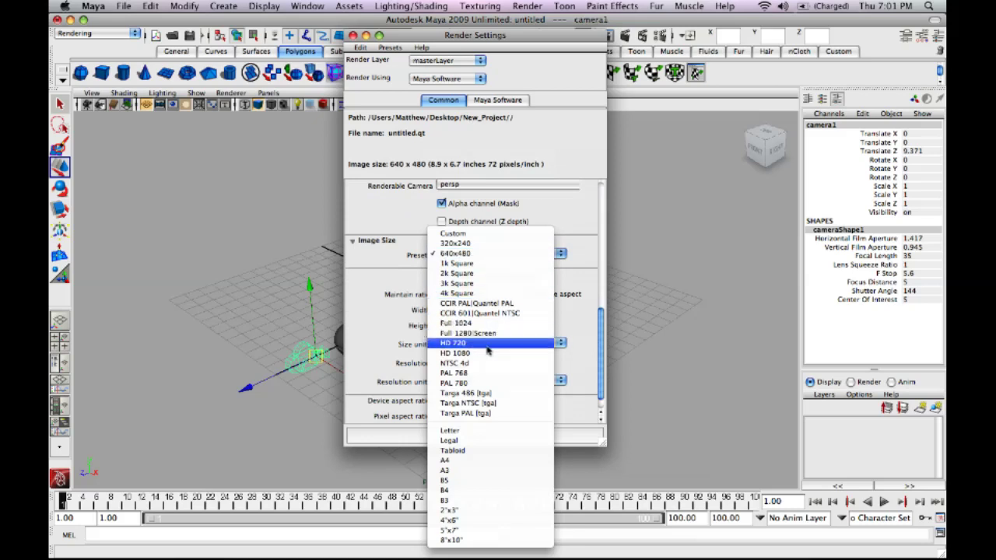
{"action": "left_click", "coordinate": [484, 254]}
{"action": "scroll", "coordinate": [484, 315], "scroll_direction": "down", "scroll_amount": 1}
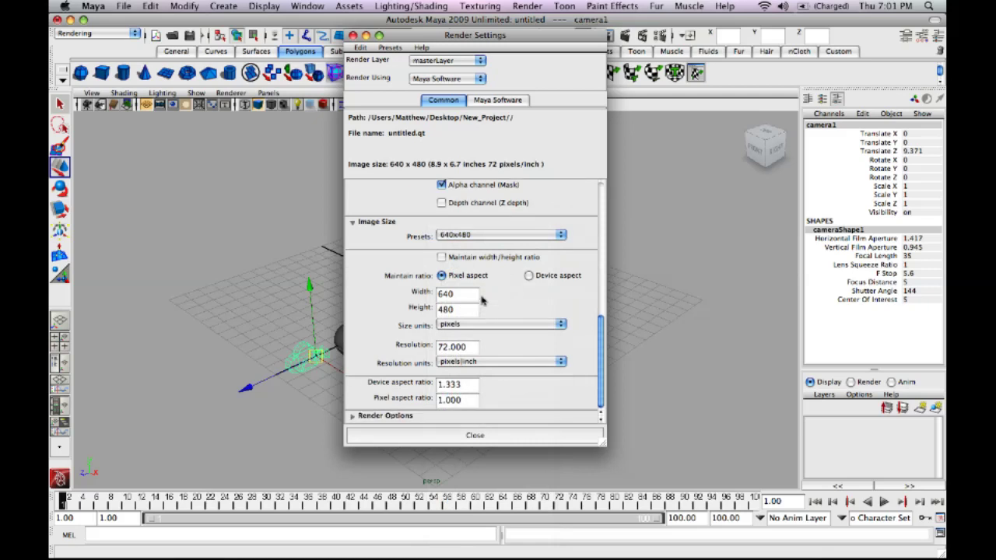
{"action": "scroll", "coordinate": [477, 254], "scroll_direction": "up", "scroll_amount": 10}
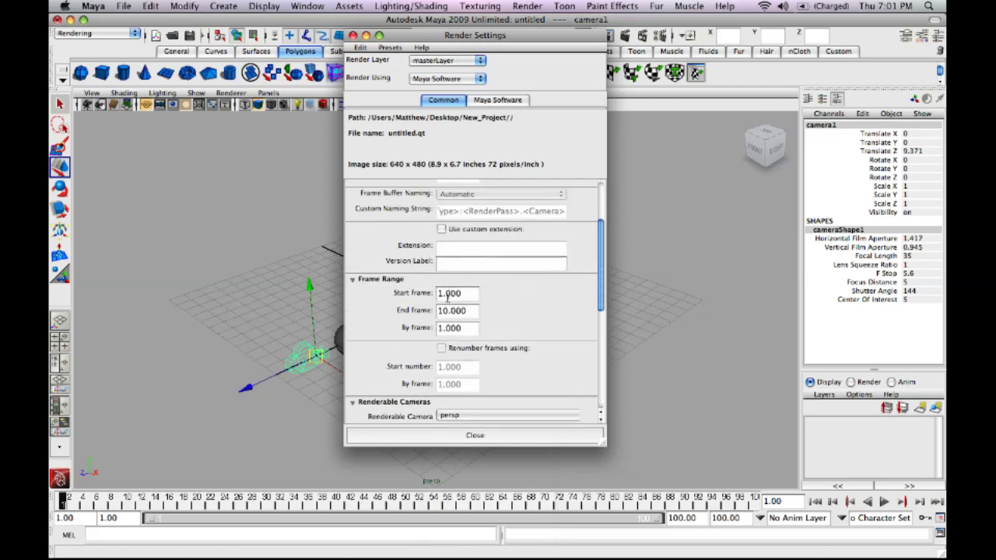
Step: Set the render End frame to 100
{"action": "left_click", "coordinate": [469, 311]}
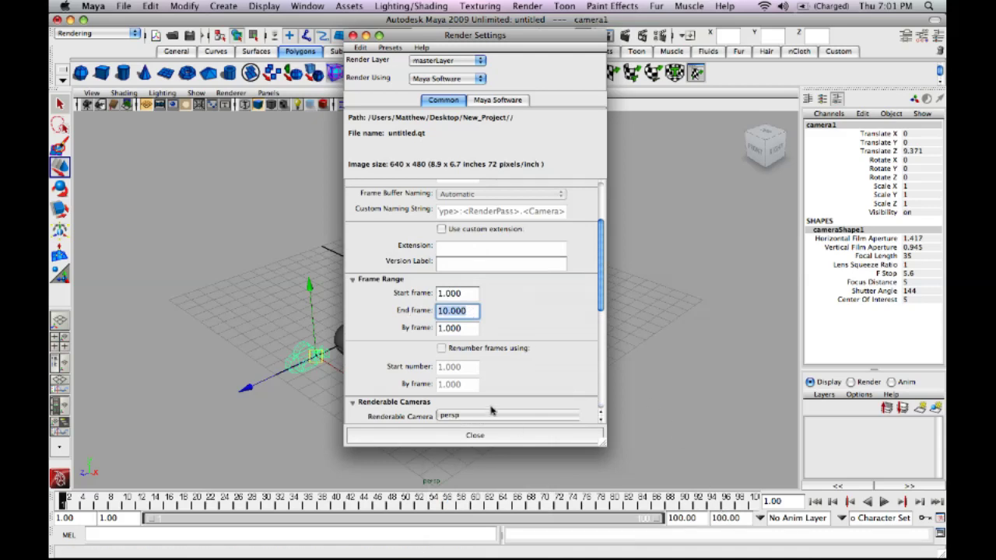
{"action": "type", "text": "100"}
{"action": "key", "text": "Return"}
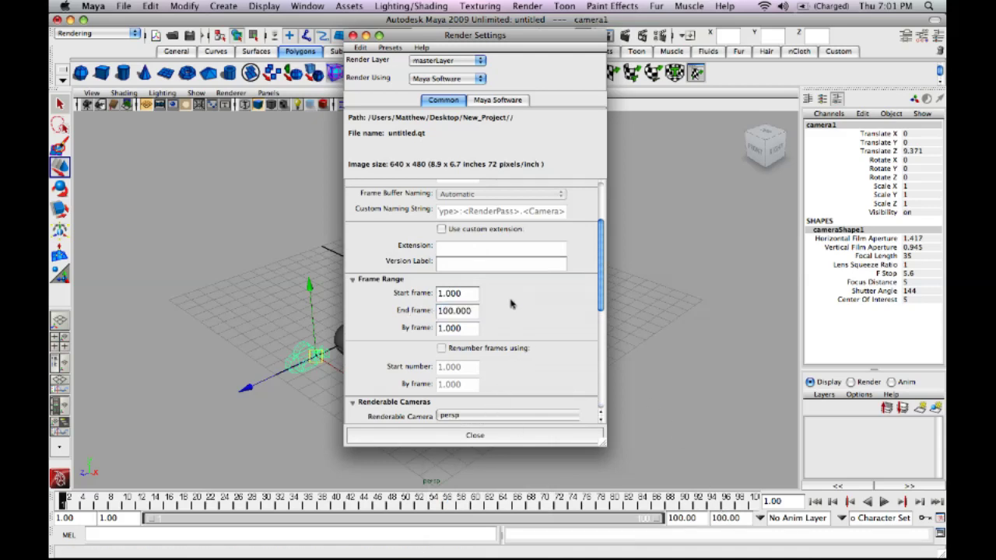
{"action": "scroll", "coordinate": [511, 303], "scroll_direction": "up", "scroll_amount": 3}
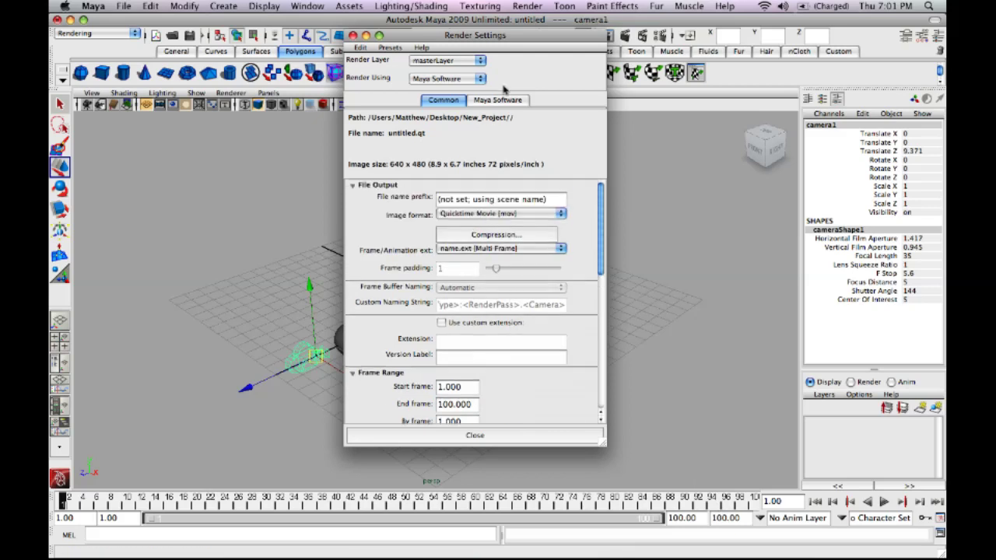
Step: Make camera1 the renderable camera instead of persp, then close Render Settings
{"action": "left_click", "coordinate": [473, 100]}
{"action": "left_click", "coordinate": [447, 102]}
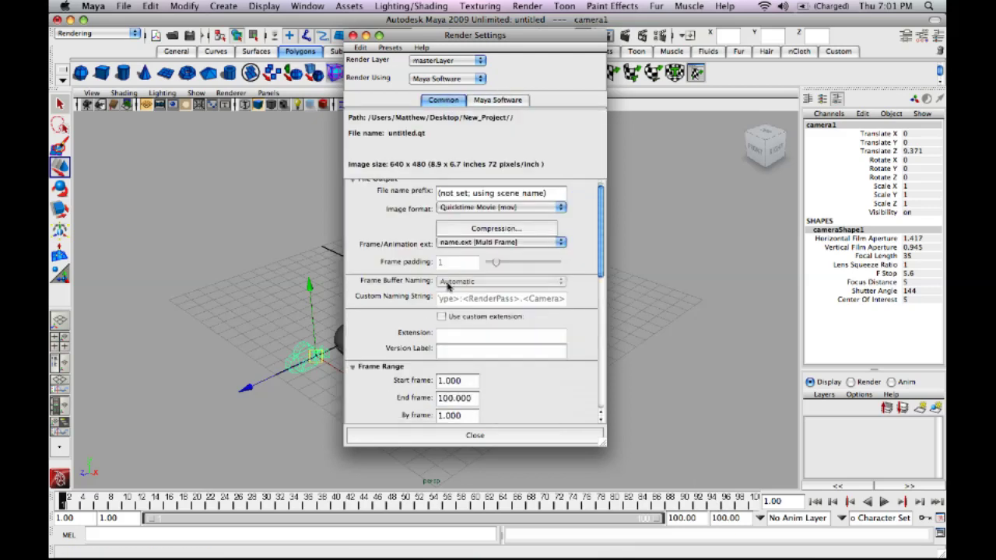
{"action": "scroll", "coordinate": [447, 286], "scroll_direction": "down", "scroll_amount": 5}
{"action": "scroll", "coordinate": [448, 287], "scroll_direction": "down", "scroll_amount": 3}
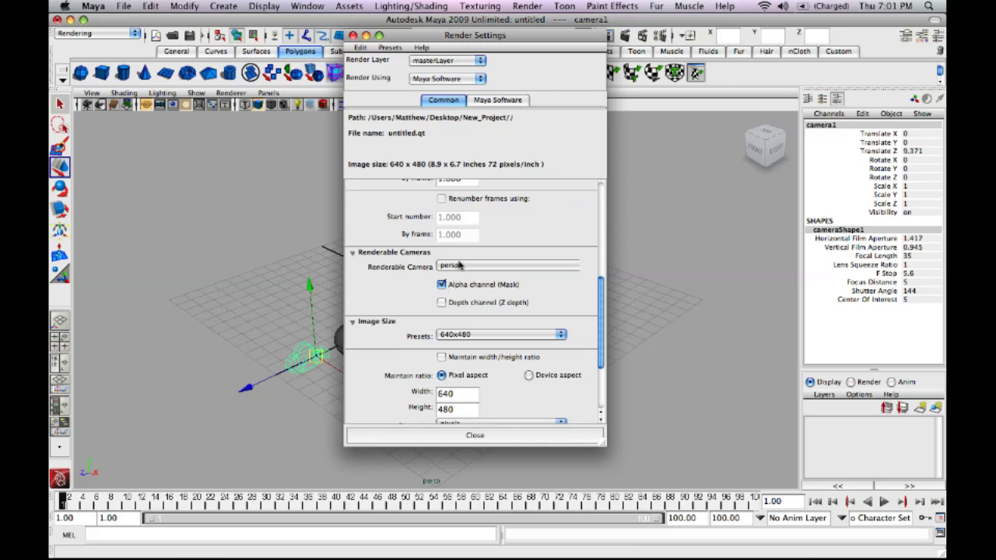
{"action": "left_click", "coordinate": [458, 266]}
{"action": "left_click", "coordinate": [459, 283]}
{"action": "scroll", "coordinate": [525, 228], "scroll_direction": "up", "scroll_amount": 10}
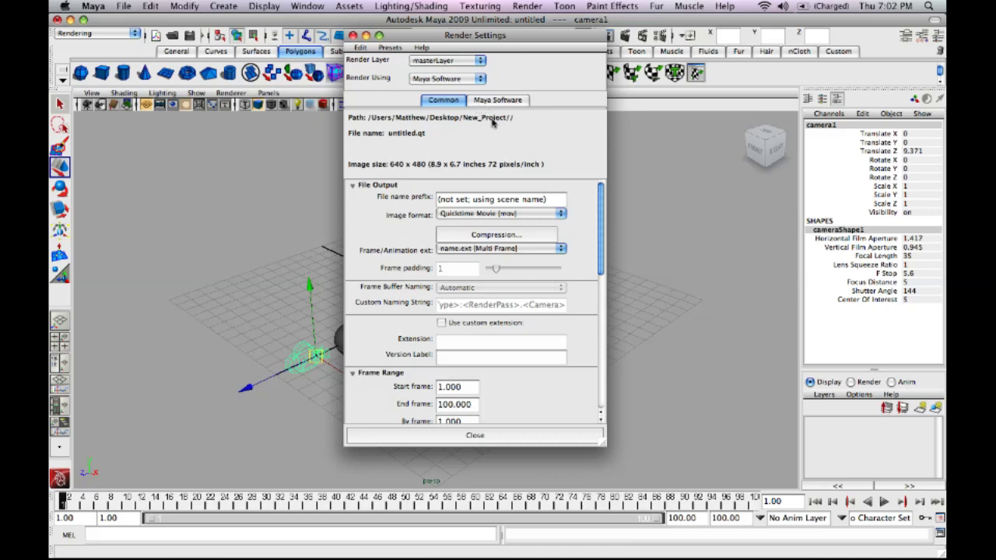
{"action": "scroll", "coordinate": [465, 206], "scroll_direction": "down", "scroll_amount": 10}
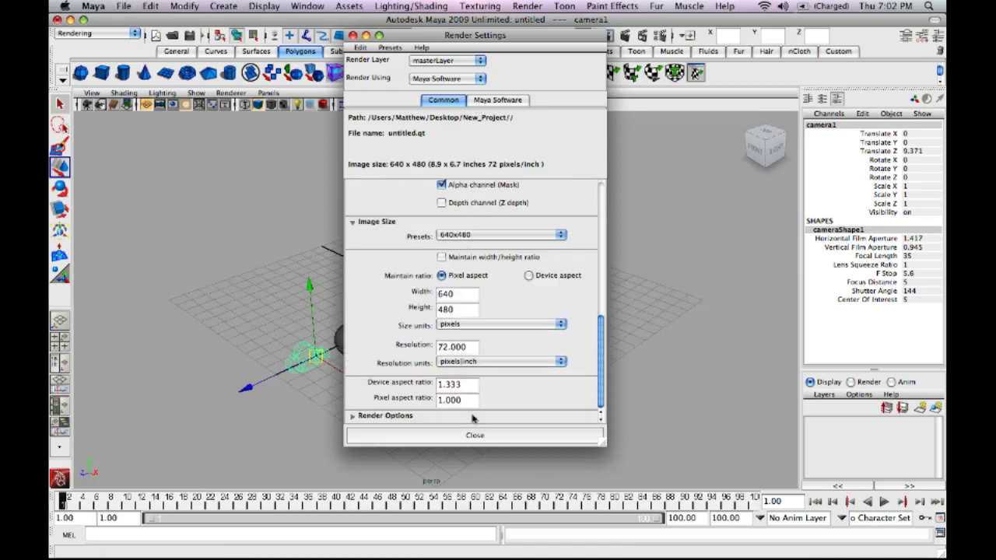
{"action": "left_click", "coordinate": [475, 434]}
Step: With the Rendering menu set active, batch render the animation and wait for completion
{"action": "left_click", "coordinate": [112, 34]}
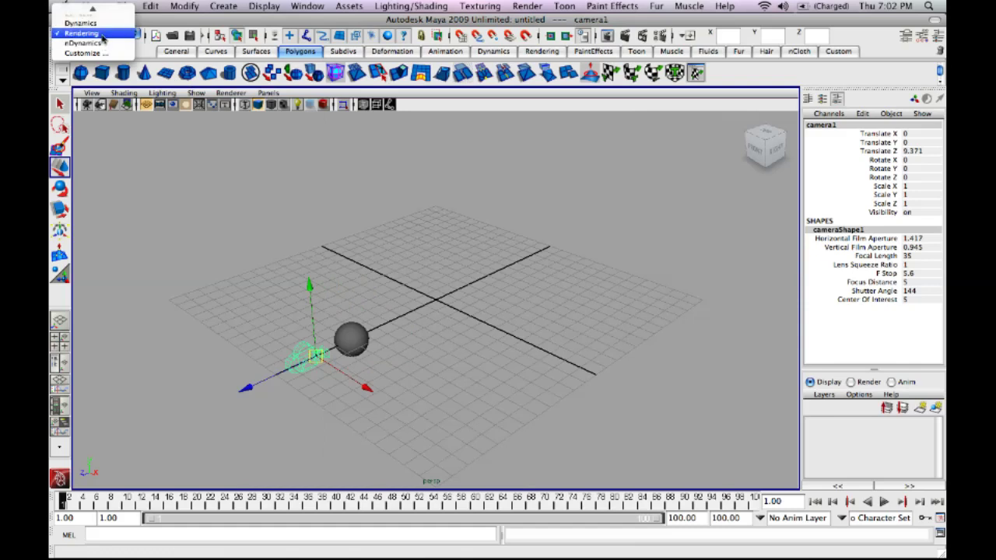
{"action": "left_click", "coordinate": [85, 33]}
{"action": "left_click", "coordinate": [528, 6]}
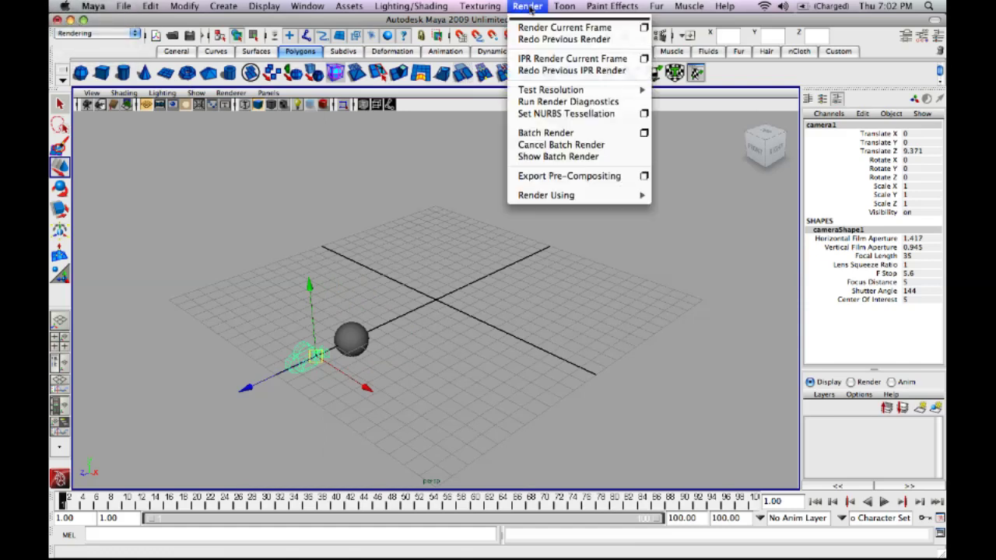
{"action": "left_click", "coordinate": [546, 133]}
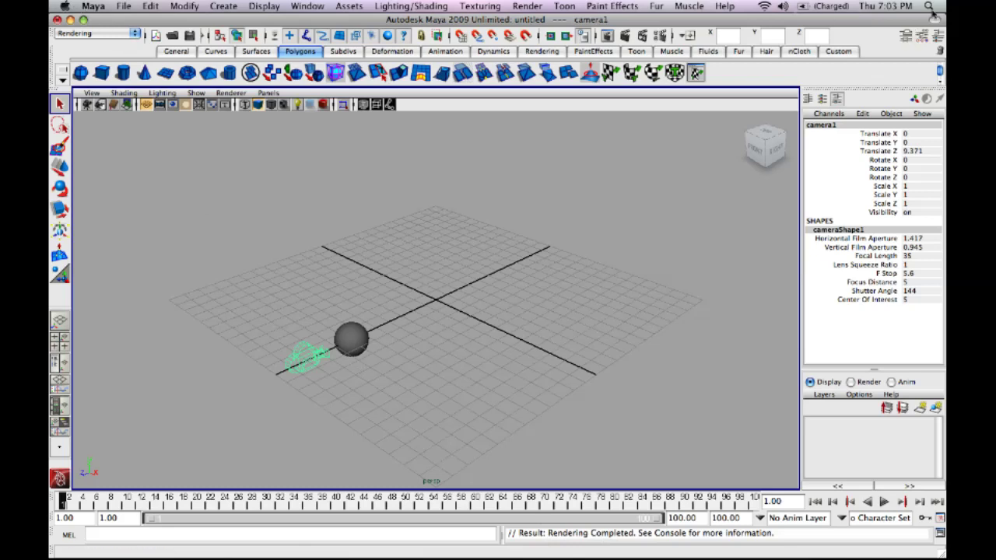
{"action": "key", "text": "super+space"}
Step: Search Spotlight for 'untitled', play untitled.qt in QuickTime Player, then bring Finder forward
{"action": "type", "text": "is"}
{"action": "left_click", "coordinate": [928, 24]}
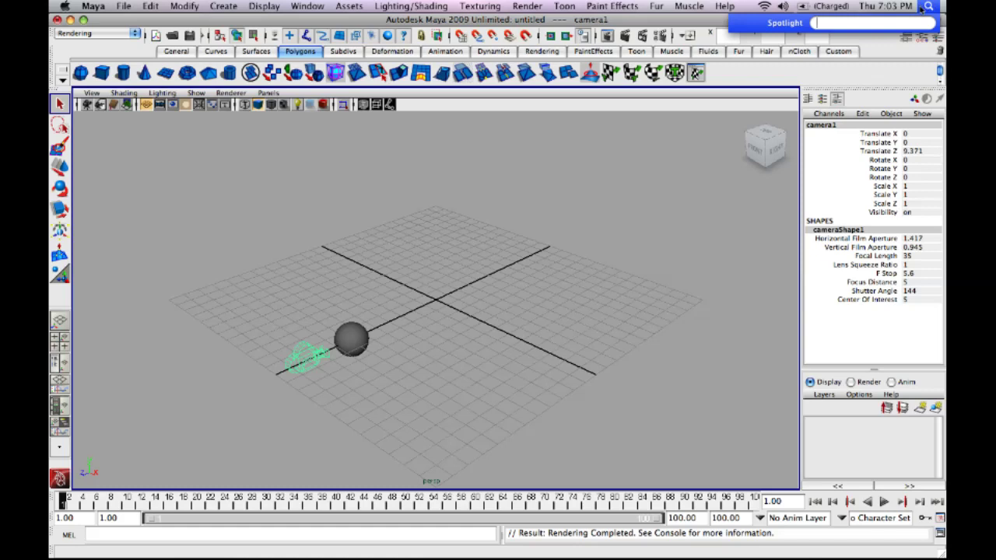
{"action": "type", "text": "unt"}
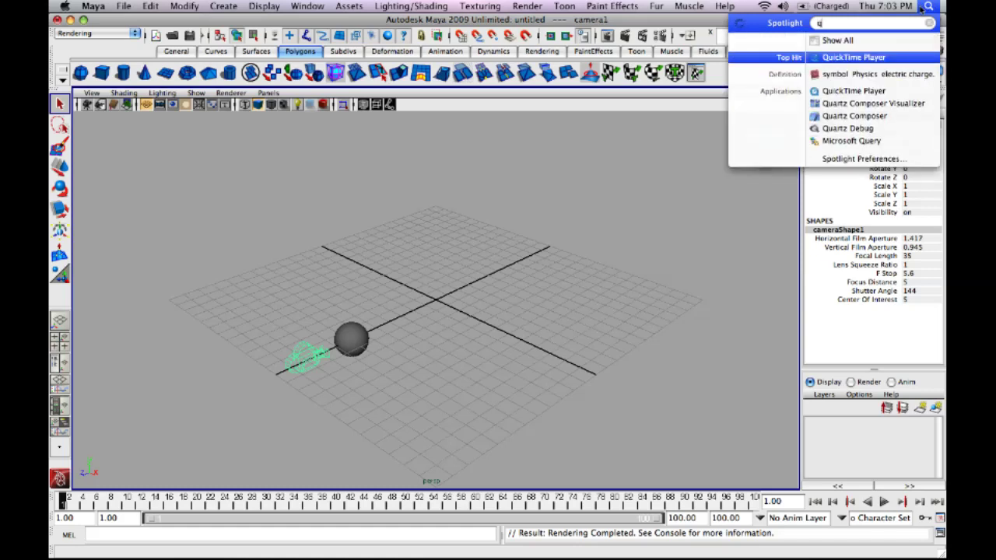
{"action": "type", "text": "itled"}
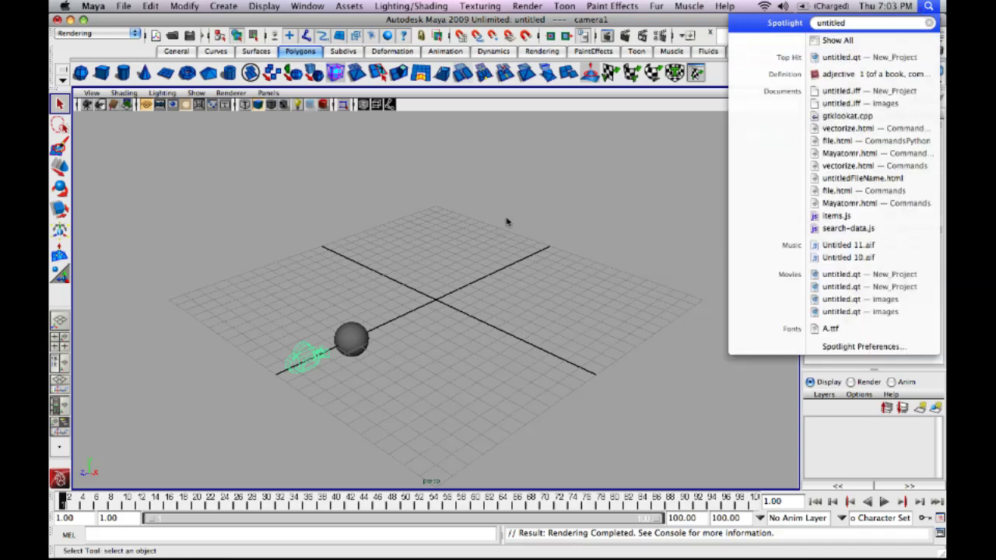
{"action": "key", "text": "Down"}
{"action": "key", "text": "Down"}
{"action": "key", "text": "Return"}
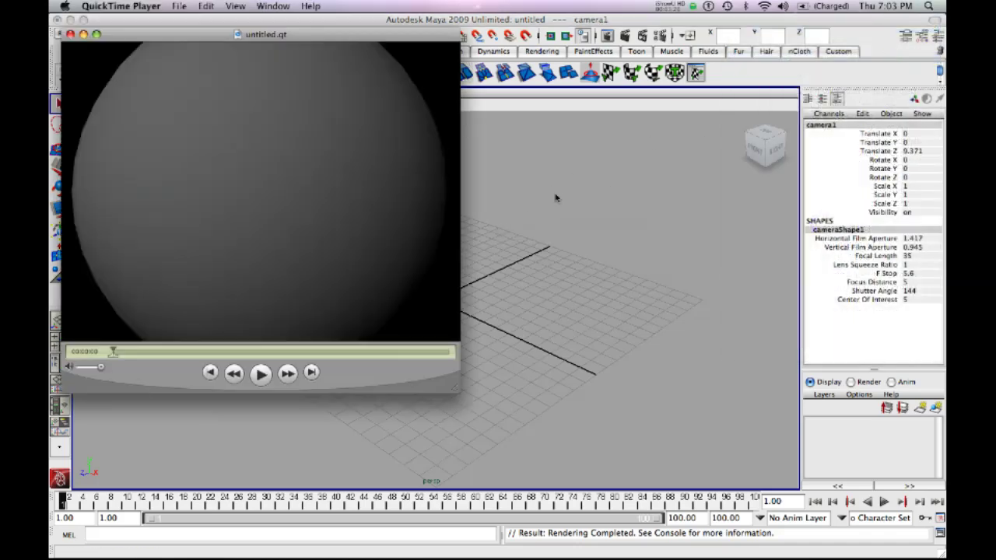
{"action": "left_click", "coordinate": [260, 374]}
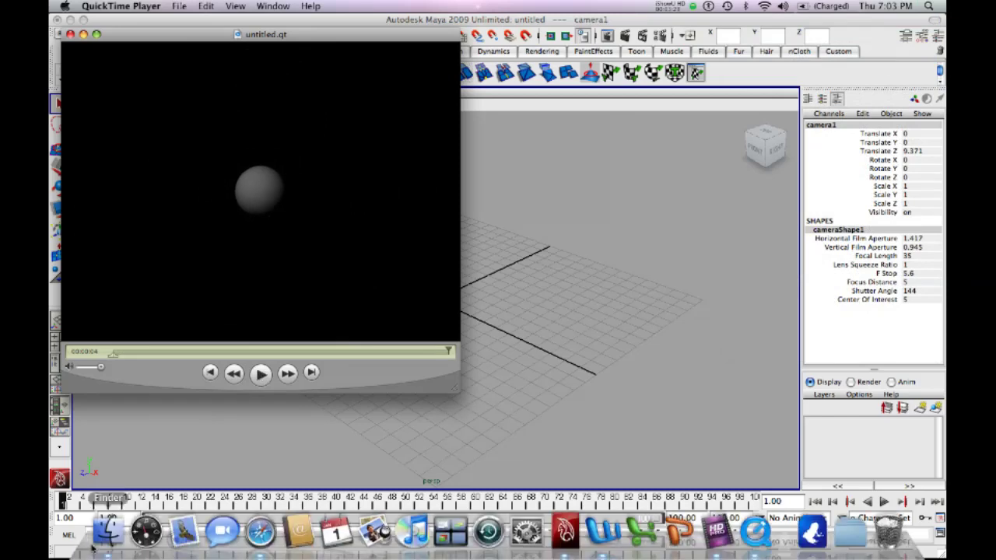
{"action": "left_click", "coordinate": [108, 536]}
Step: Open untitled.qt from Finder's Today list in QuickTime Player and play it again
{"action": "scroll", "coordinate": [190, 190], "scroll_direction": "down", "scroll_amount": 1}
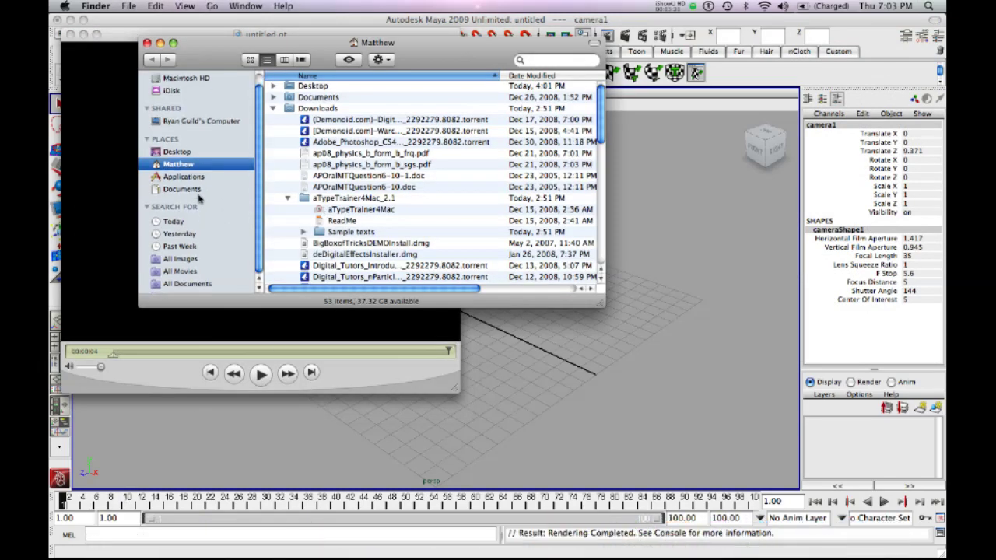
{"action": "left_click", "coordinate": [174, 222]}
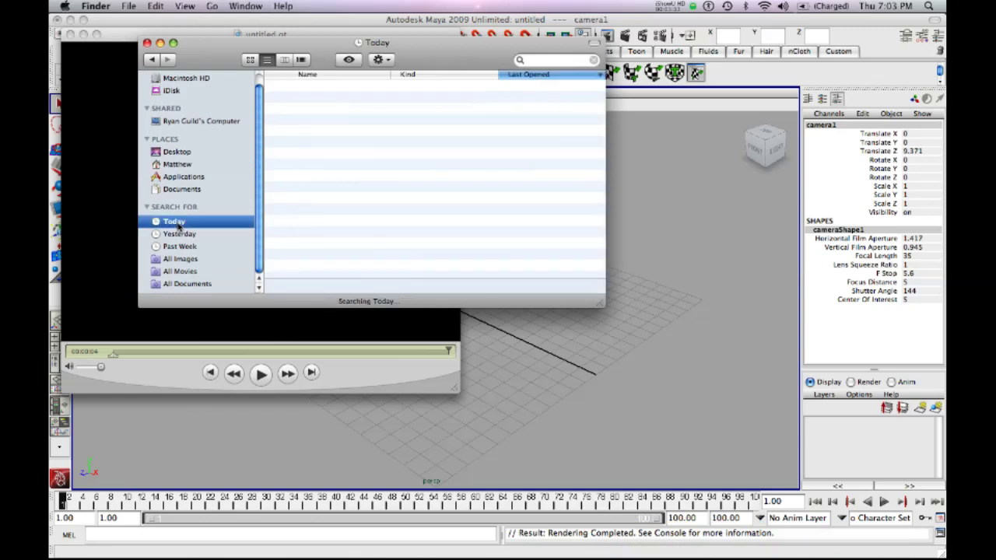
{"action": "left_click", "coordinate": [335, 91]}
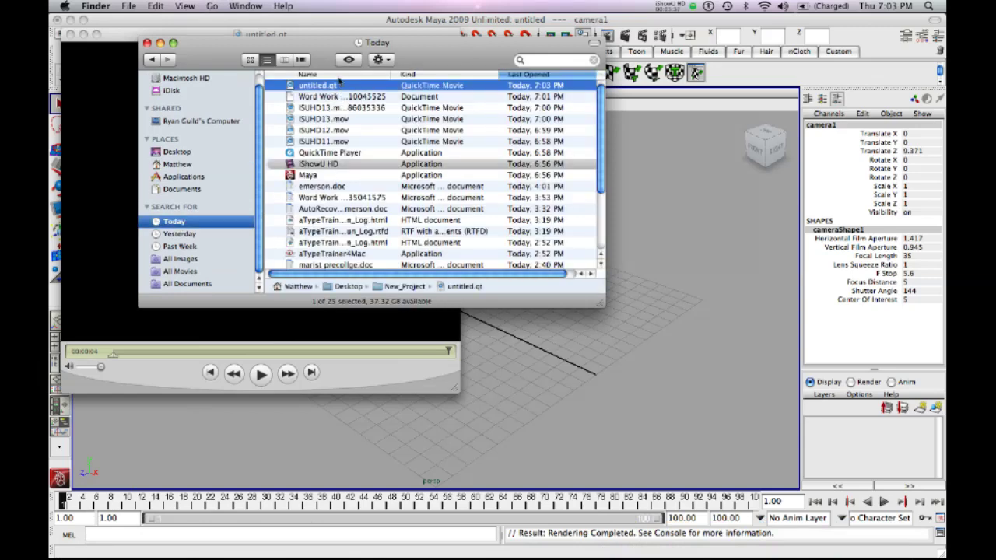
{"action": "double_click", "coordinate": [337, 87]}
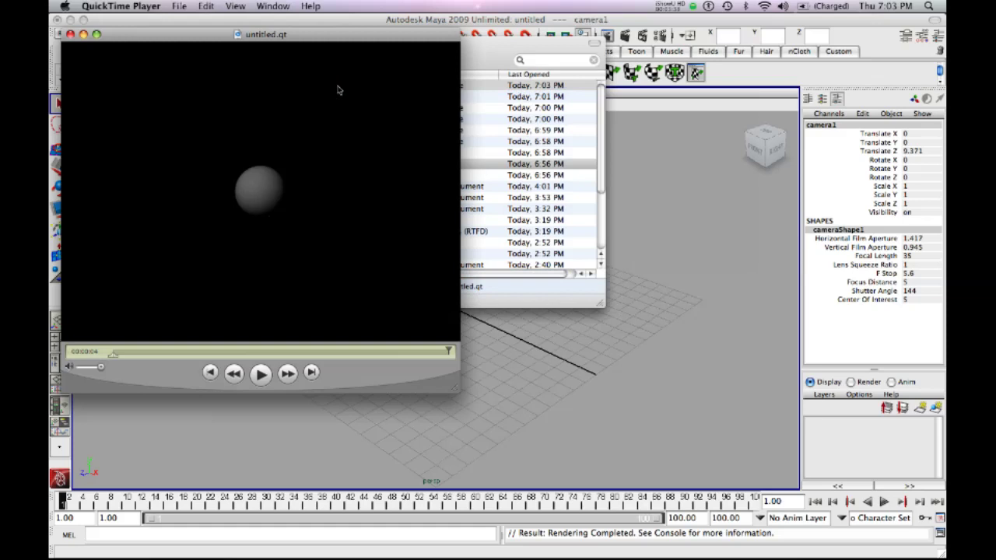
{"action": "left_click", "coordinate": [261, 375]}
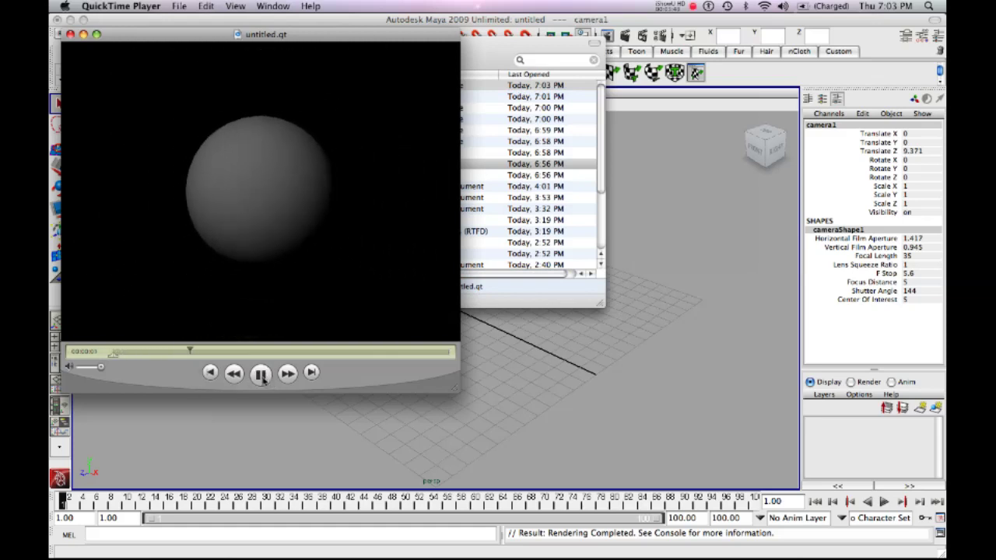
Step: Pause the movie partway, close its window, and bring iShowU HD forward
{"action": "left_click", "coordinate": [261, 375]}
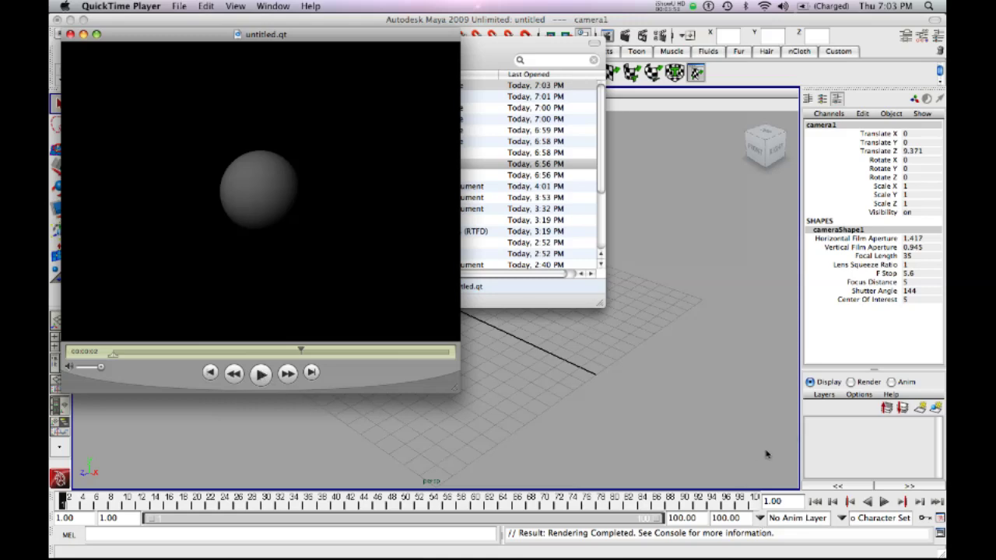
{"action": "left_click", "coordinate": [70, 35]}
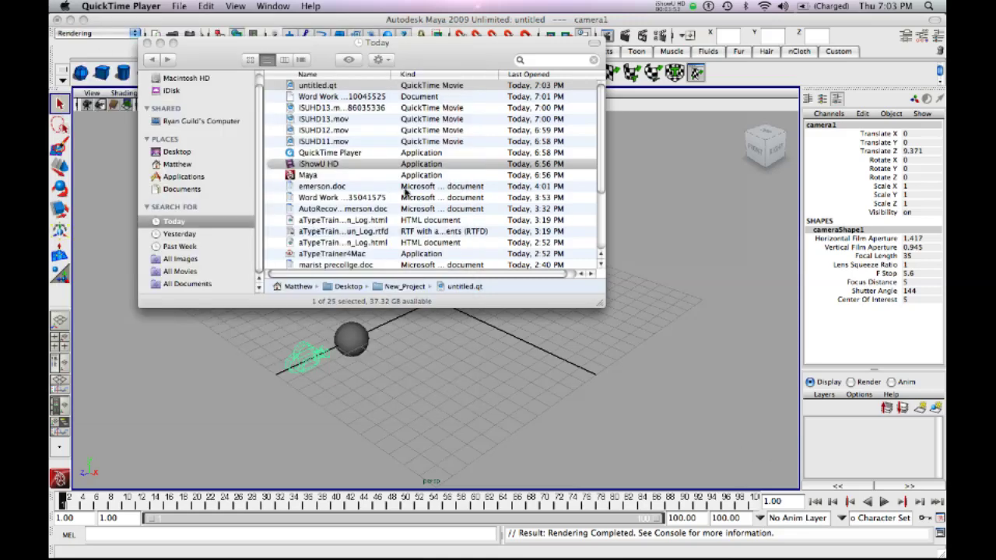
{"action": "mouse_move", "coordinate": [743, 554]}
{"action": "left_click", "coordinate": [717, 533]}
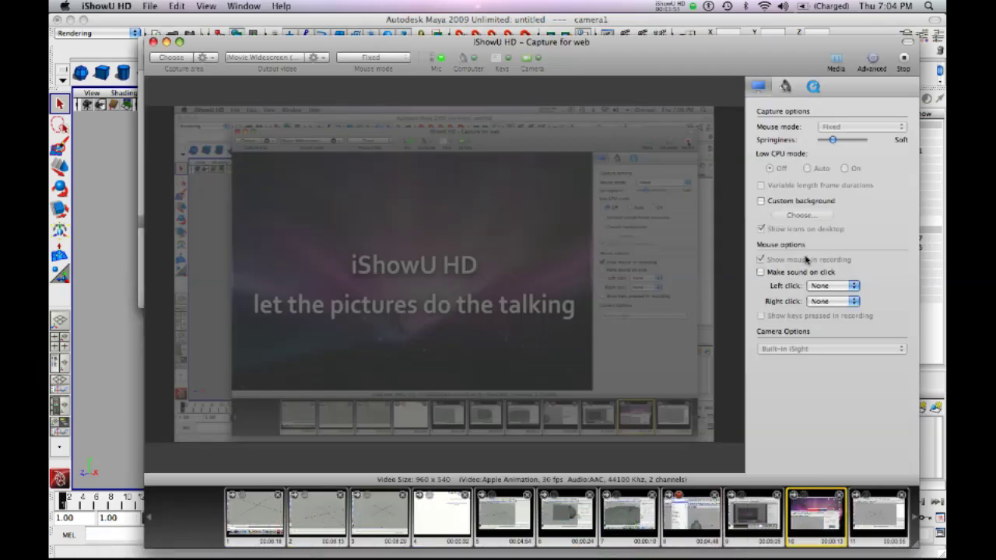